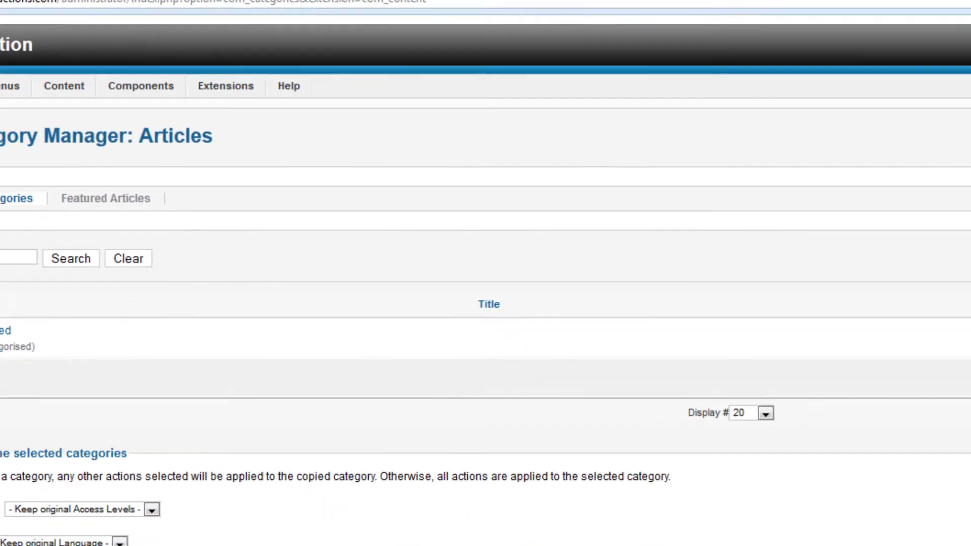
# - Browse the C: drive's personal documents folder and open its CLIENTS subfolder to examine how nested folders are organised
pyautogui.press('super+e')
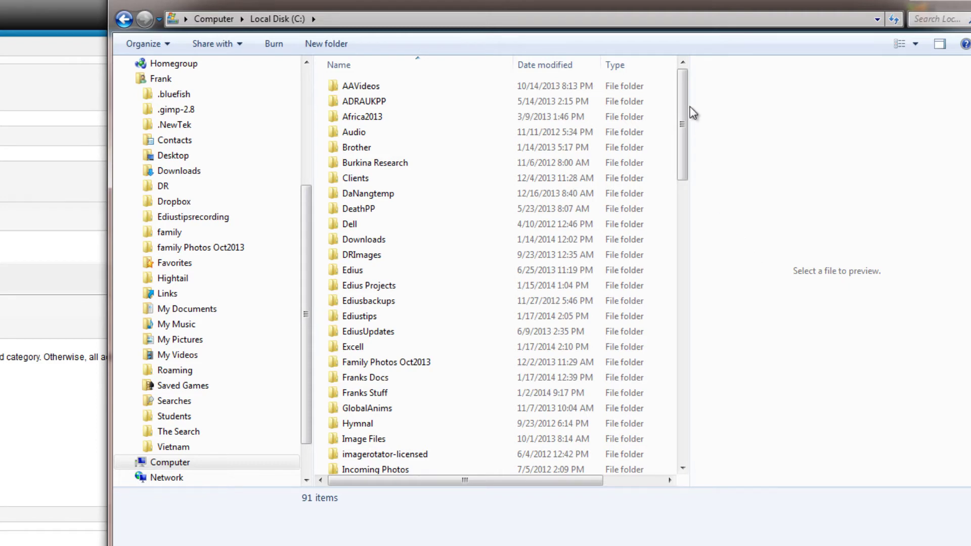
pyautogui.moveTo(682, 121); pyautogui.dragTo(714, 142)
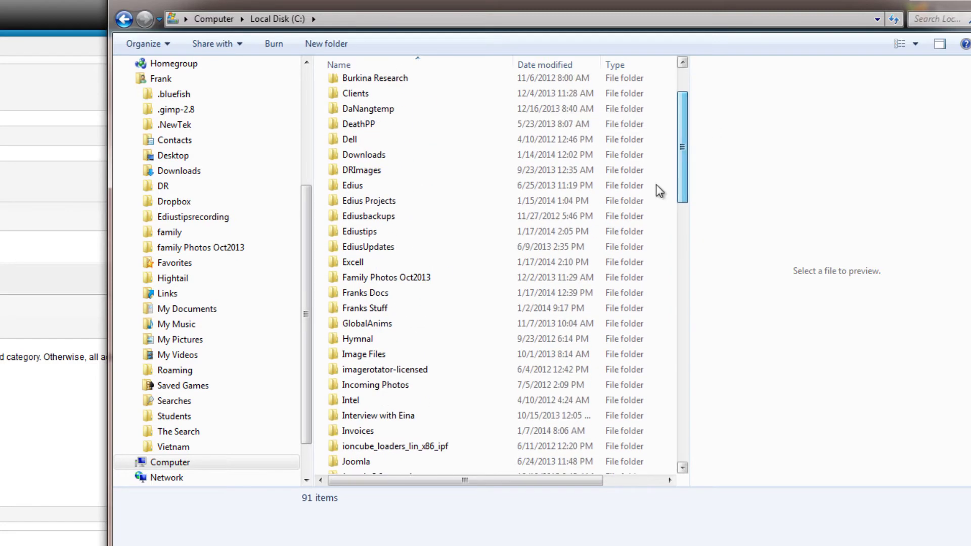
pyautogui.doubleClick(345, 293)
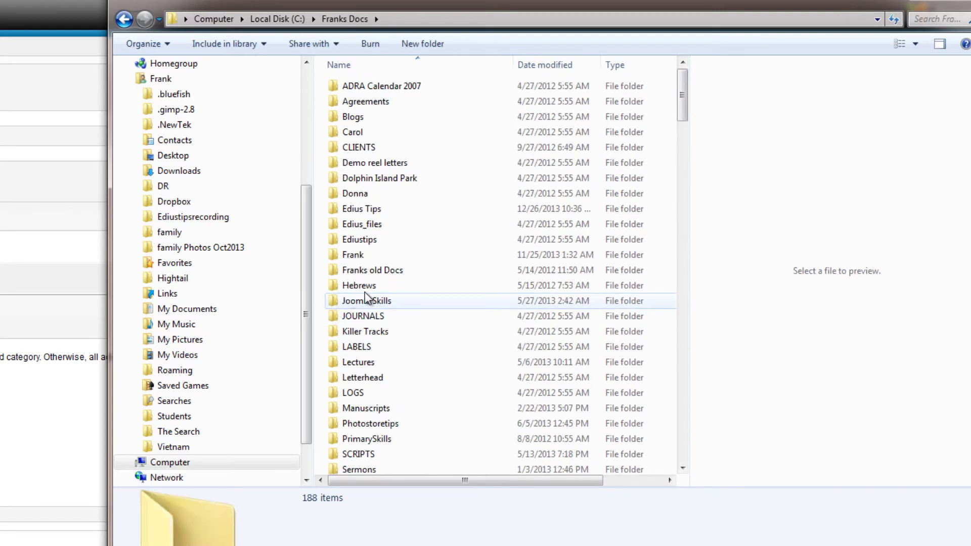
pyautogui.moveTo(681, 88)
pyautogui.mouseDown()
pyautogui.moveTo(682, 122)
pyautogui.moveTo(682, 73)
pyautogui.mouseUp()
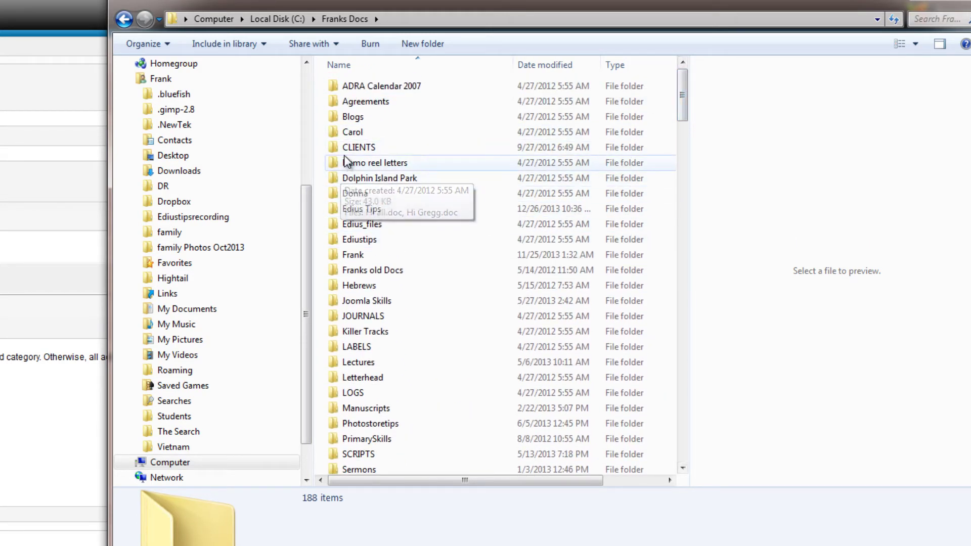
pyautogui.doubleClick(334, 147)
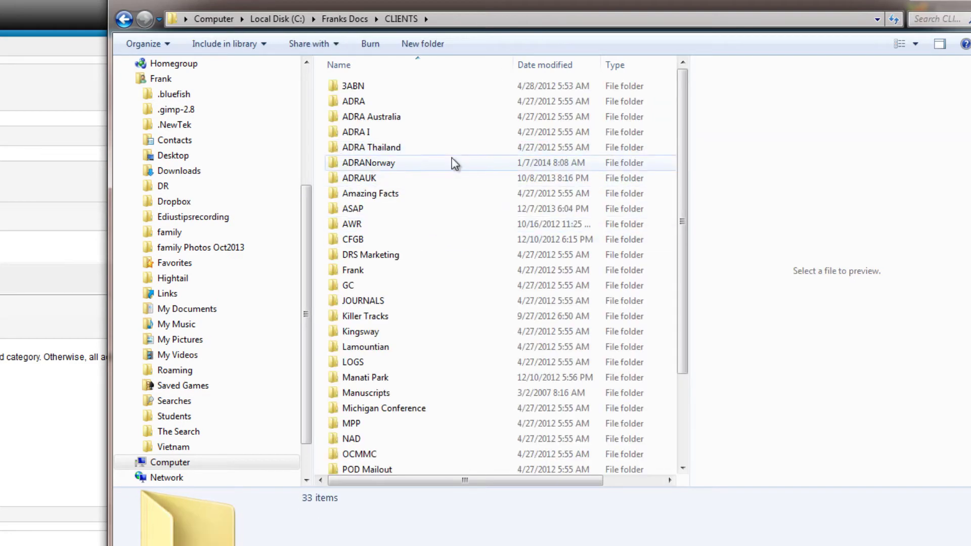
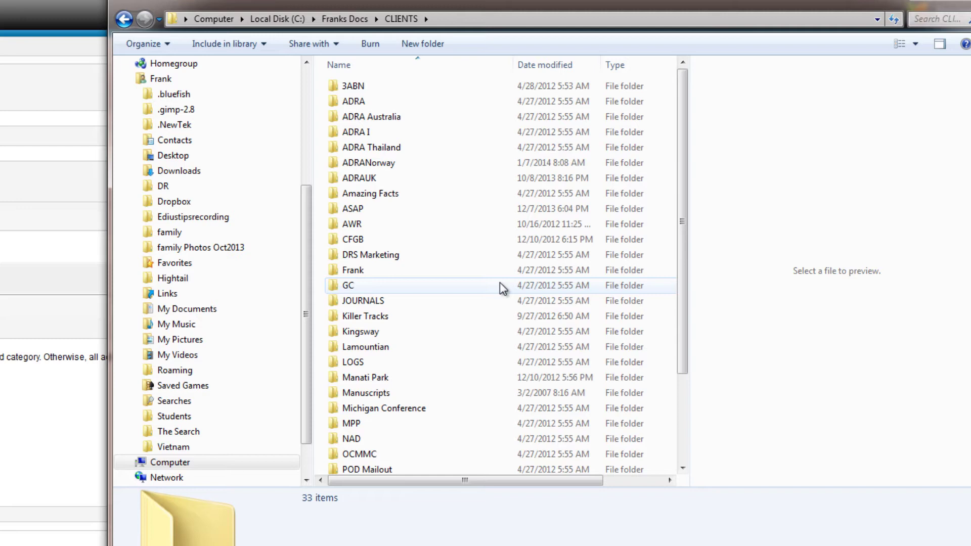
# - Return to the Joomla Category Manager, create a category titled Articles without a parent, and save it with a new form
pyautogui.hotkey('alt', 'Tab')
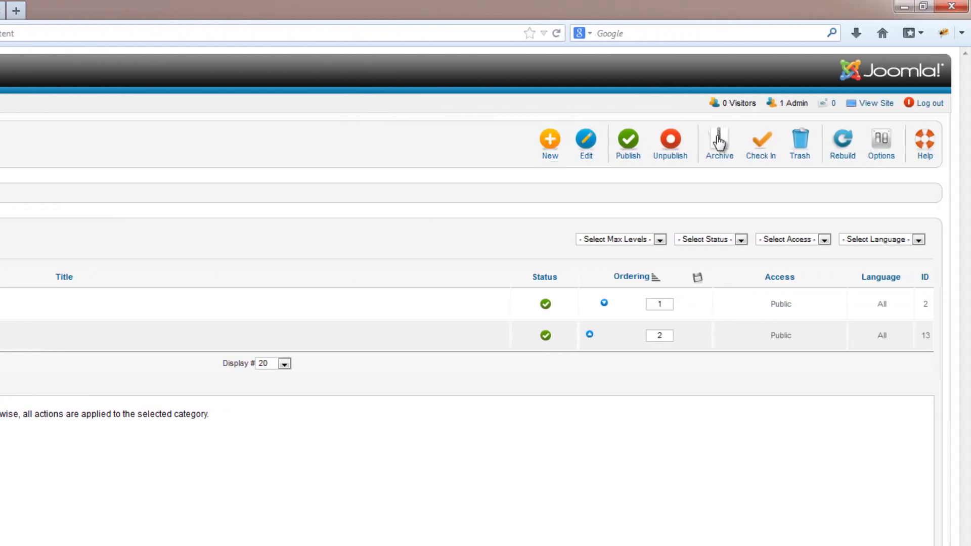
pyautogui.click(553, 147)
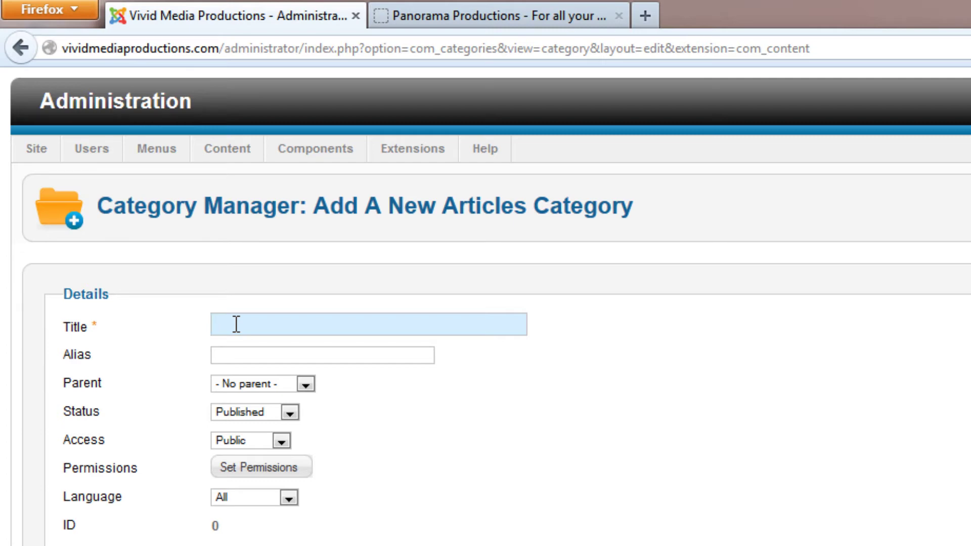
pyautogui.write('Articles')
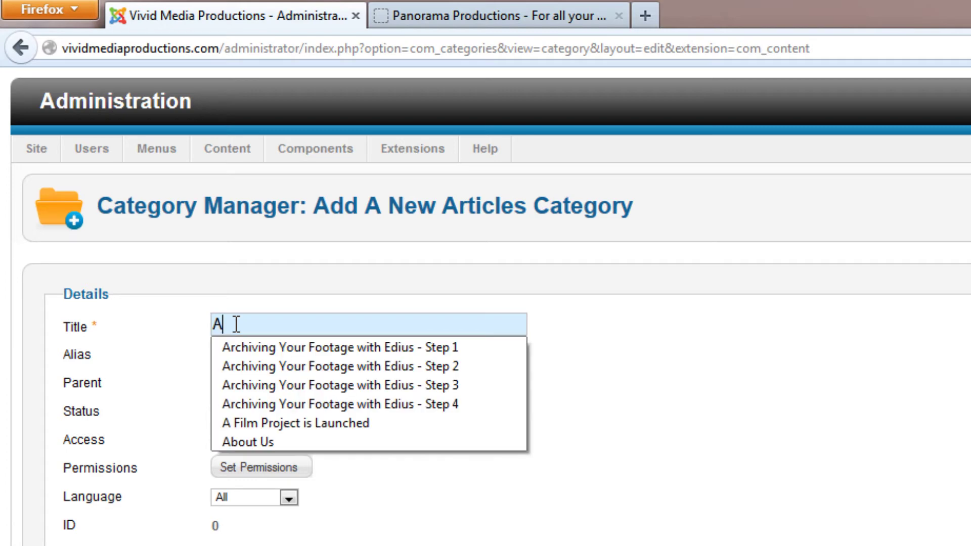
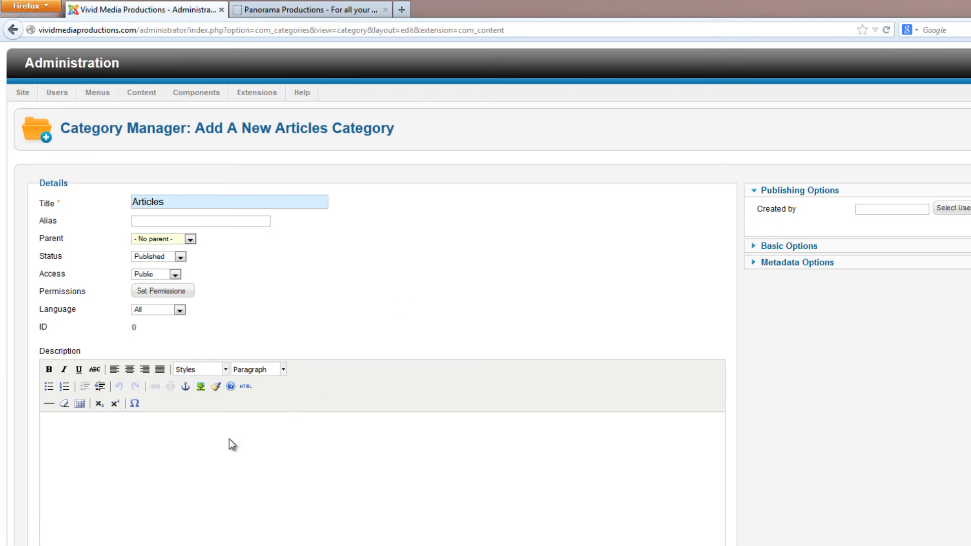
pyautogui.click(99, 426)
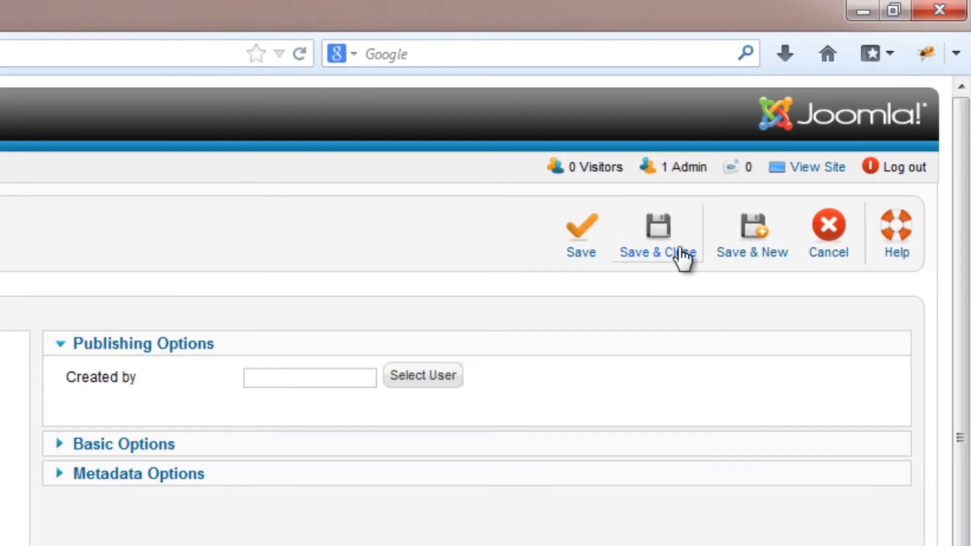
pyautogui.click(753, 255)
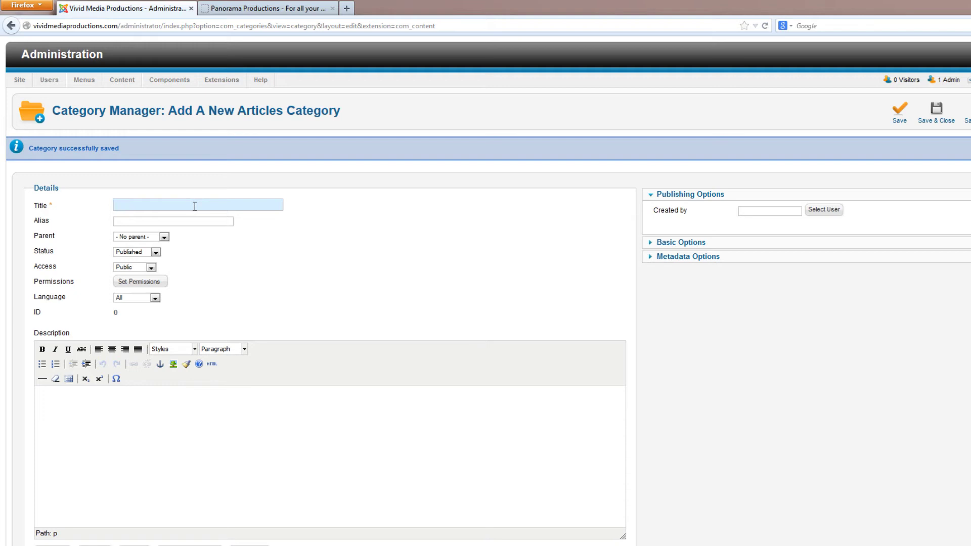
# - Title the new category Featured and assign Articles as its parent
pyautogui.write('Feat')
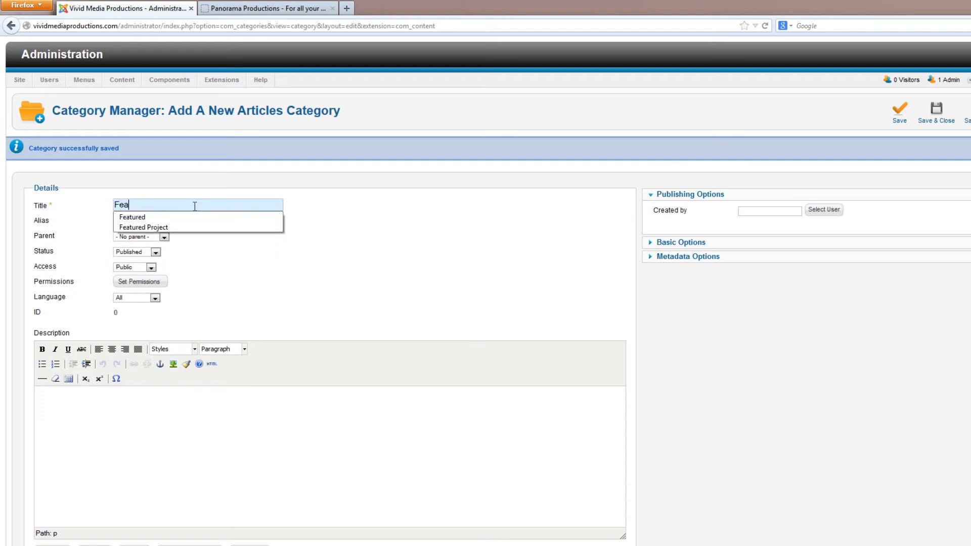
pyautogui.click(137, 216)
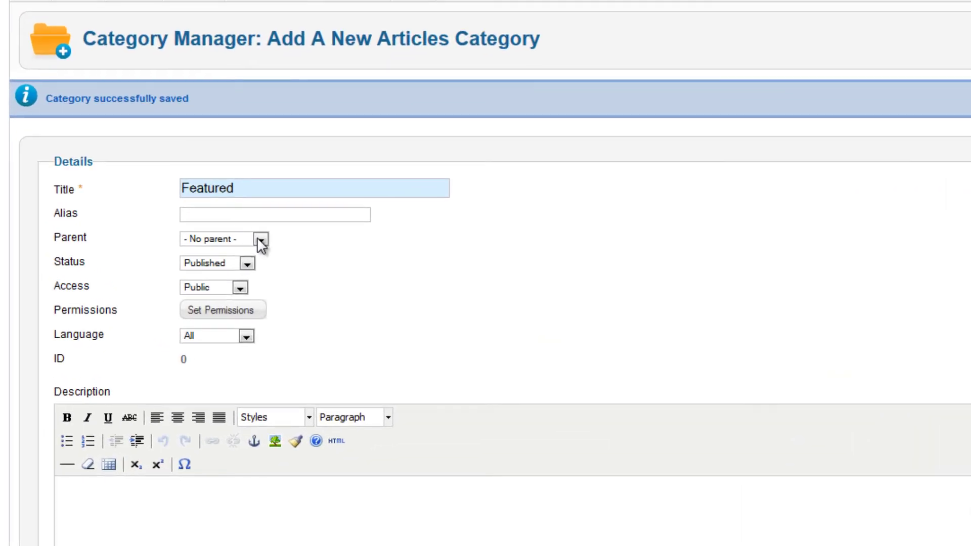
pyautogui.click(222, 239)
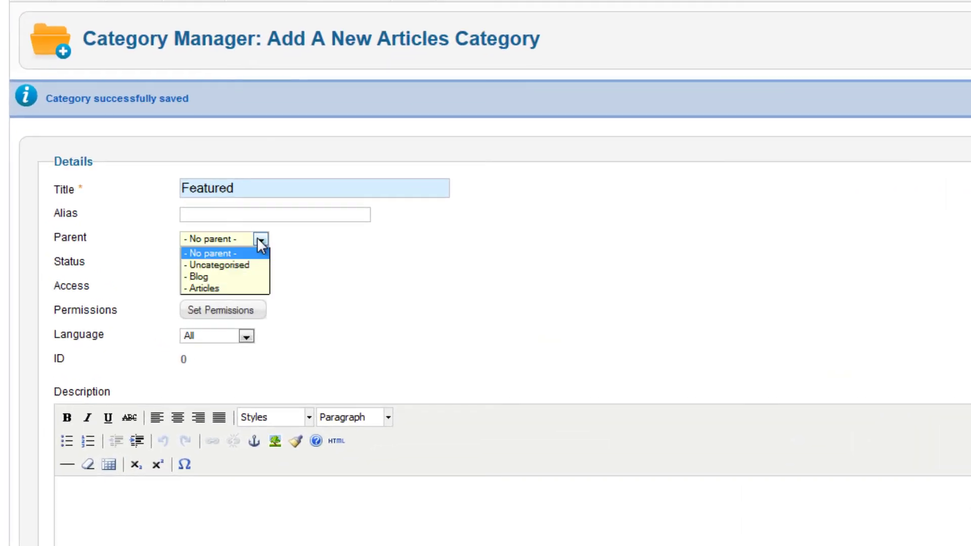
pyautogui.click(233, 288)
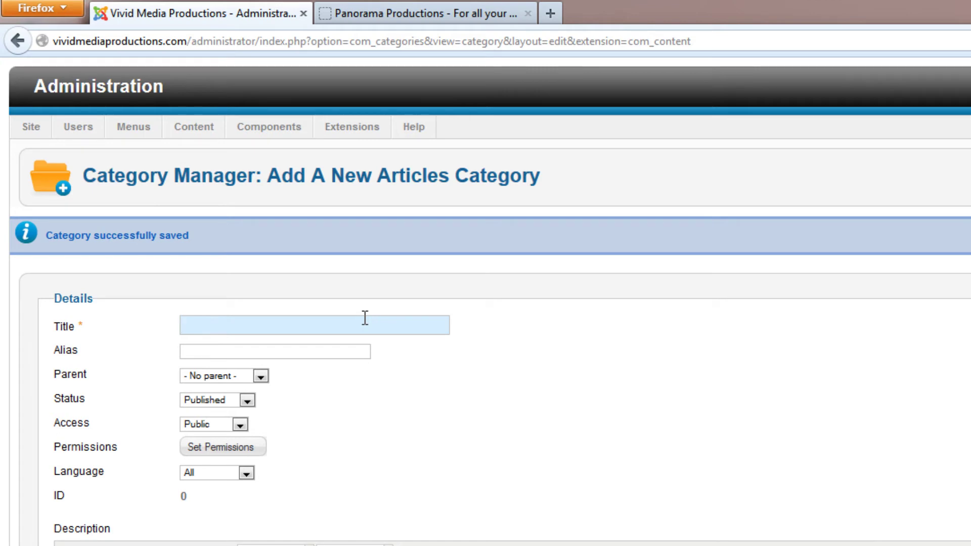
# - Create a category titled Frequently Asked Questions with Articles as its parent, and save and close it
pyautogui.write('FAQ')
pyautogui.moveTo(219, 327); pyautogui.dragTo(168, 324)
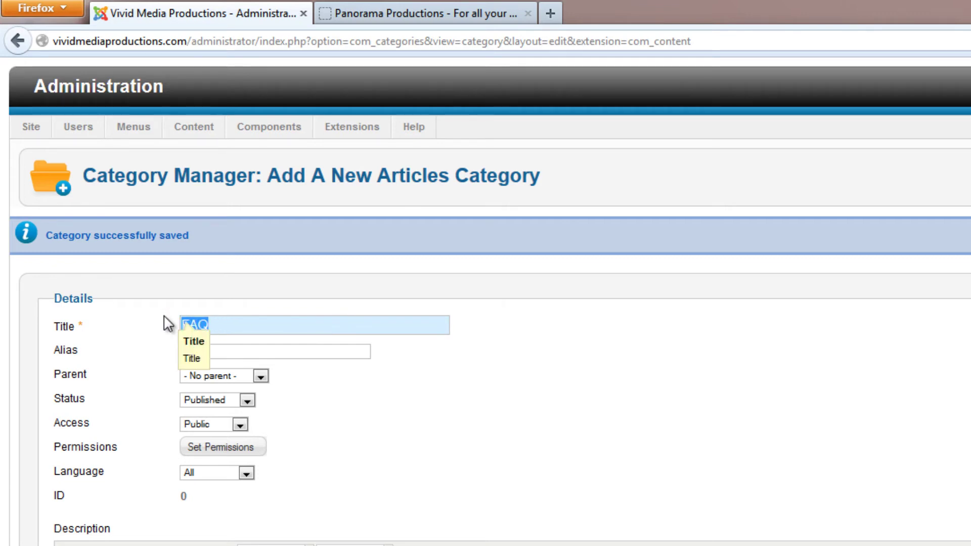
pyautogui.write('Frequently Asked Questions')
pyautogui.click(260, 376)
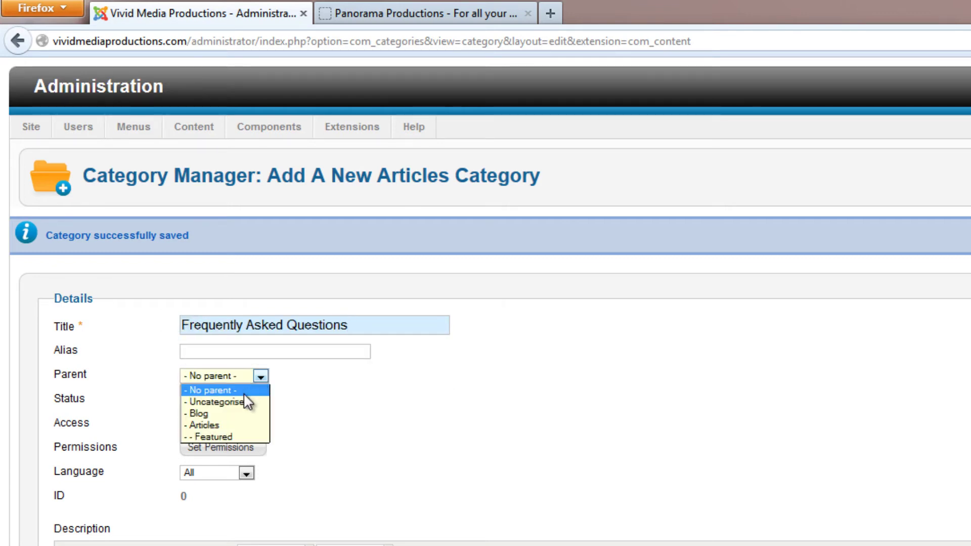
pyautogui.click(240, 425)
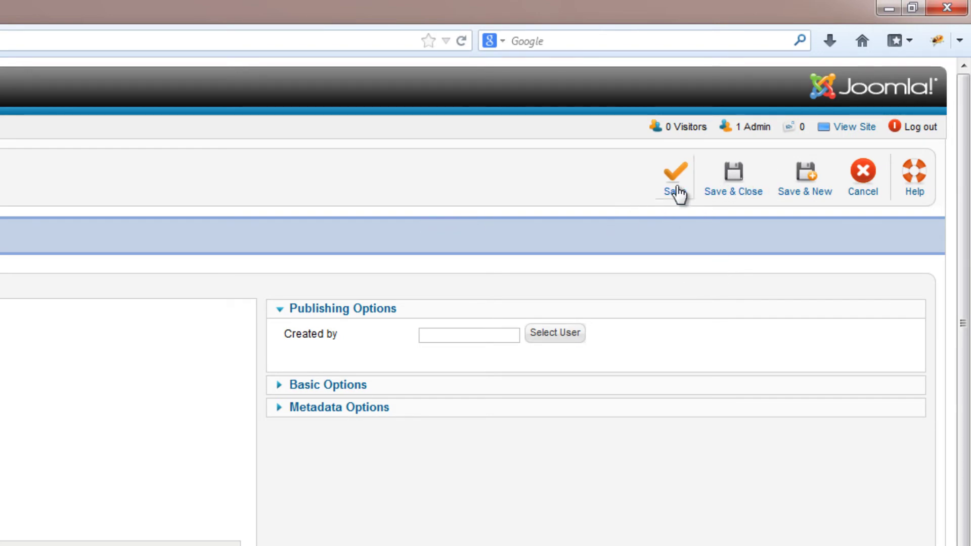
pyautogui.click(740, 198)
# - Edit the existing Blog category so that its parent is Articles
pyautogui.click(157, 408)
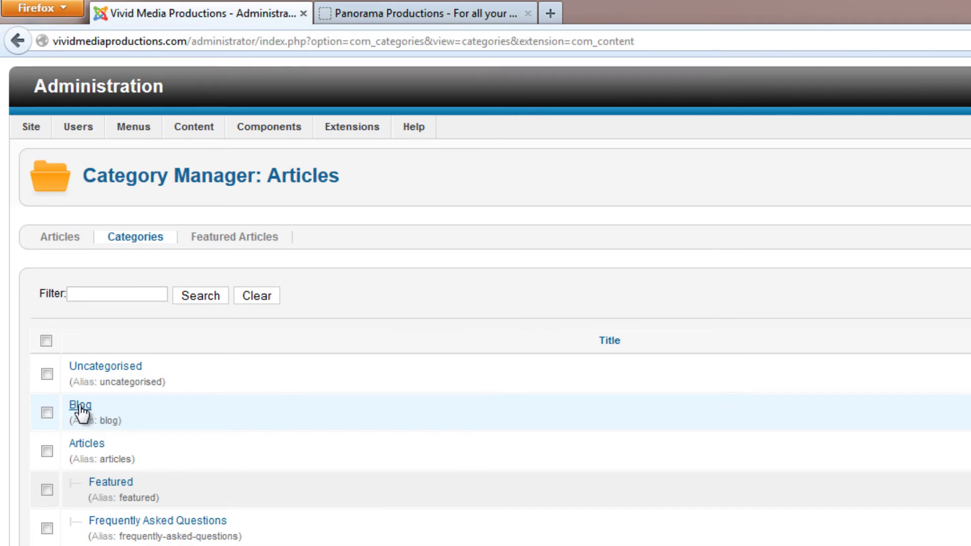
pyautogui.click(80, 410)
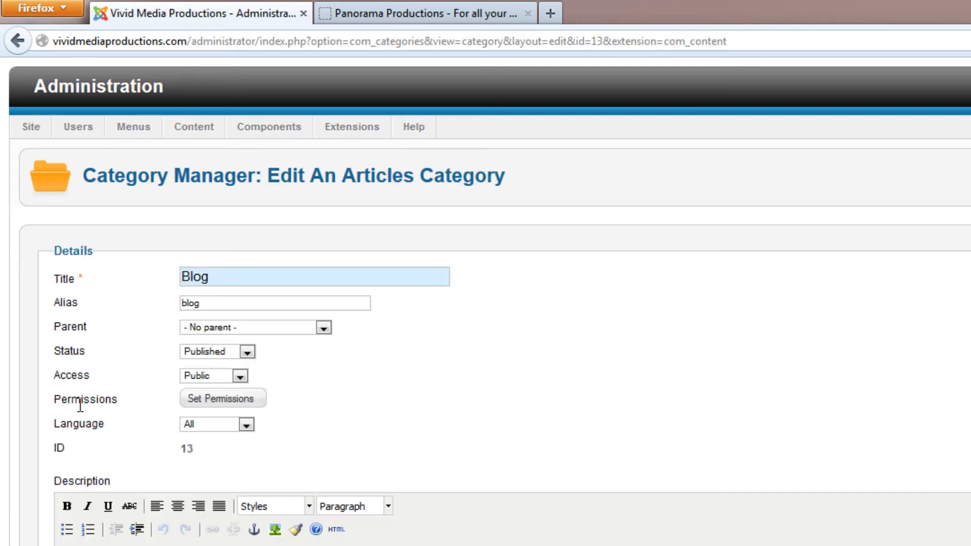
pyautogui.click(324, 329)
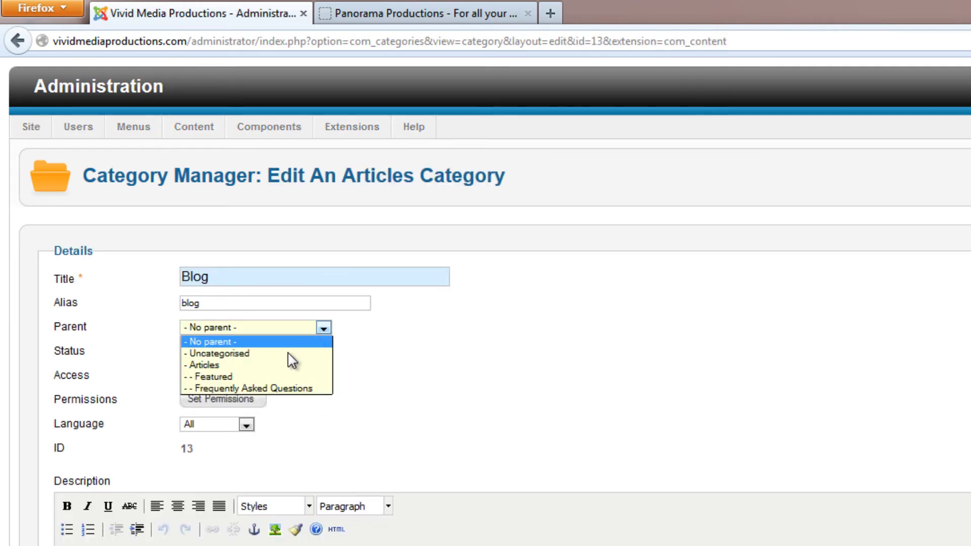
pyautogui.click(257, 366)
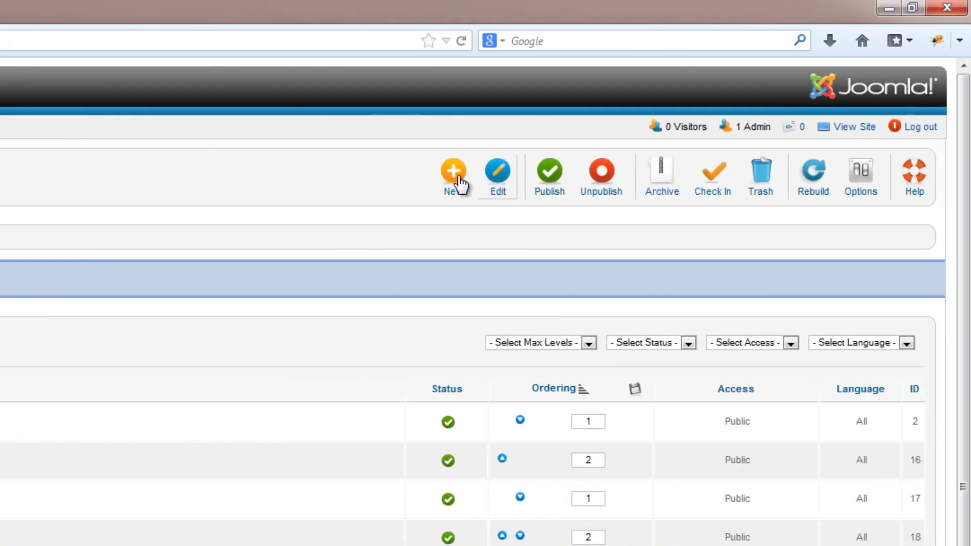
# - Create a top-level category titled Portfolio and a category titled Video Production with Portfolio as its parent
pyautogui.click(456, 183)
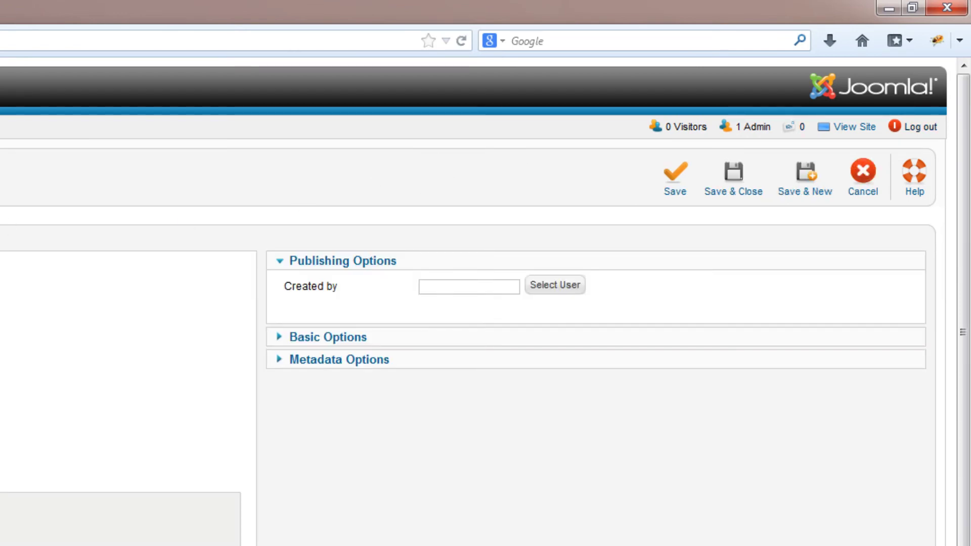
pyautogui.write('Portfolio')
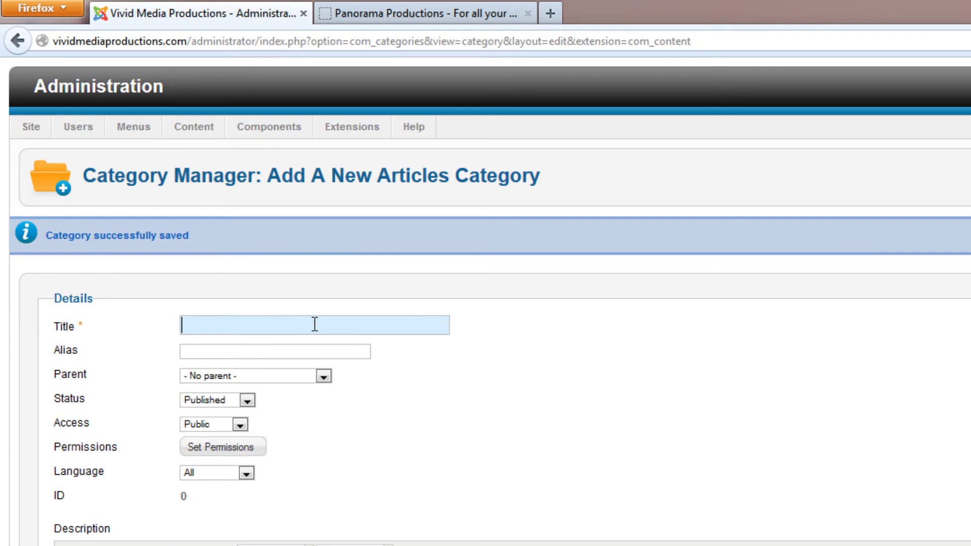
pyautogui.write('Video Production')
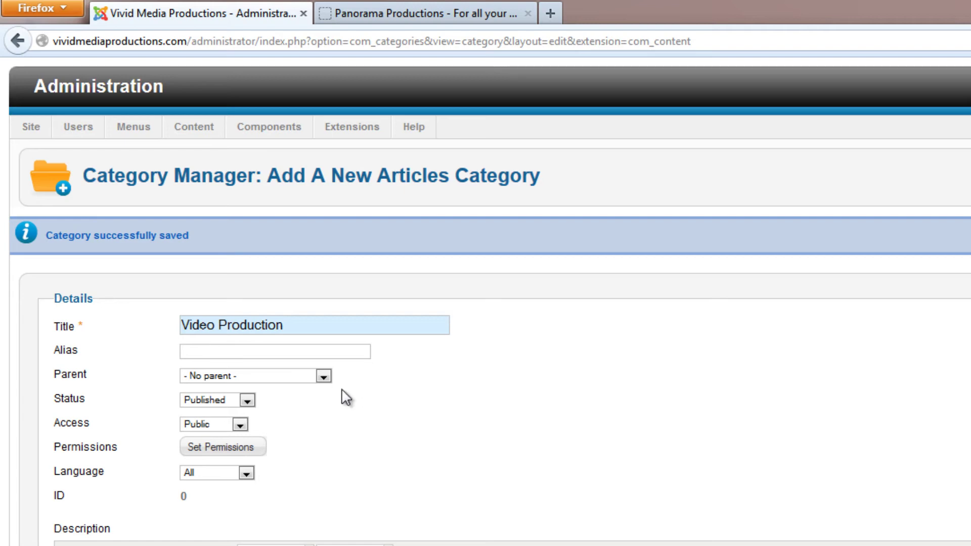
pyautogui.click(323, 377)
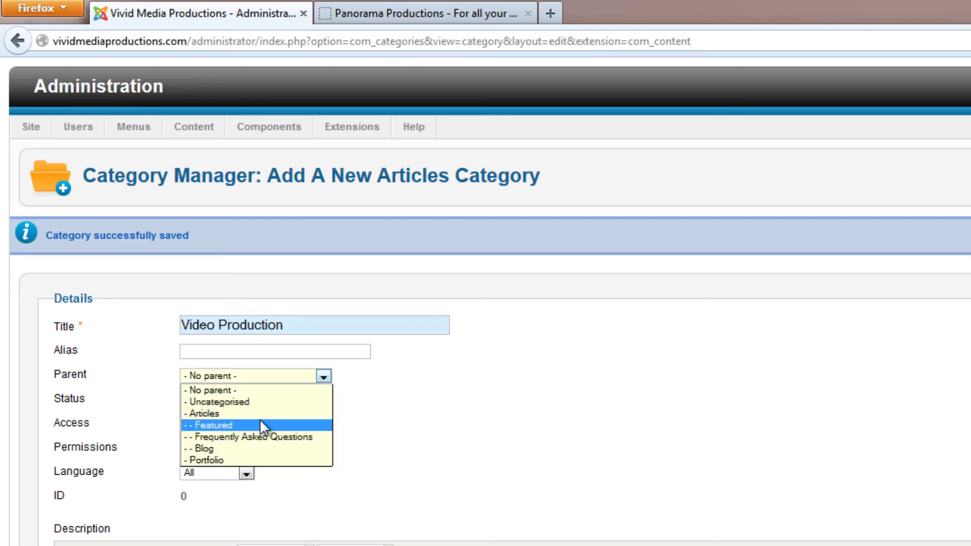
pyautogui.click(242, 458)
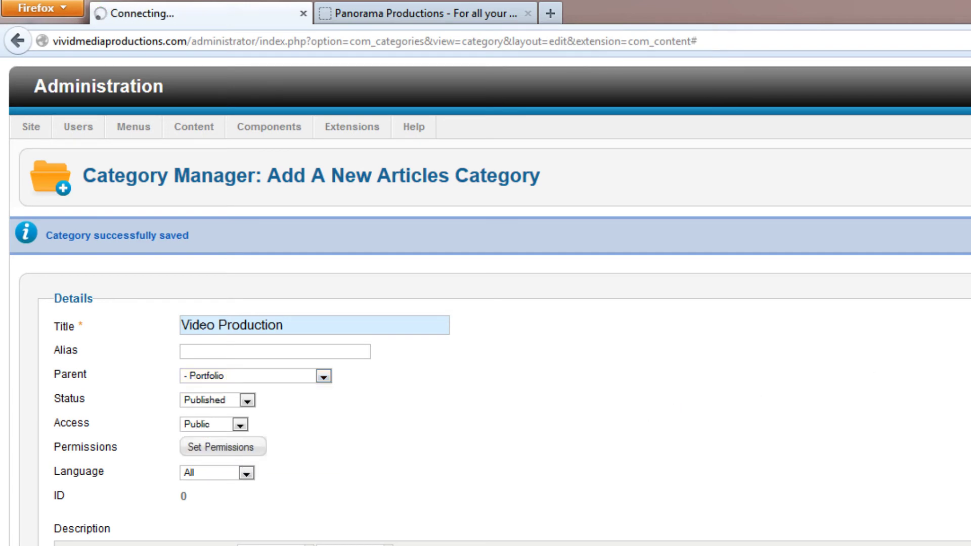
# - Rename the Video Production category as Video Production Samples
pyautogui.hotkey('alt', 'Left')
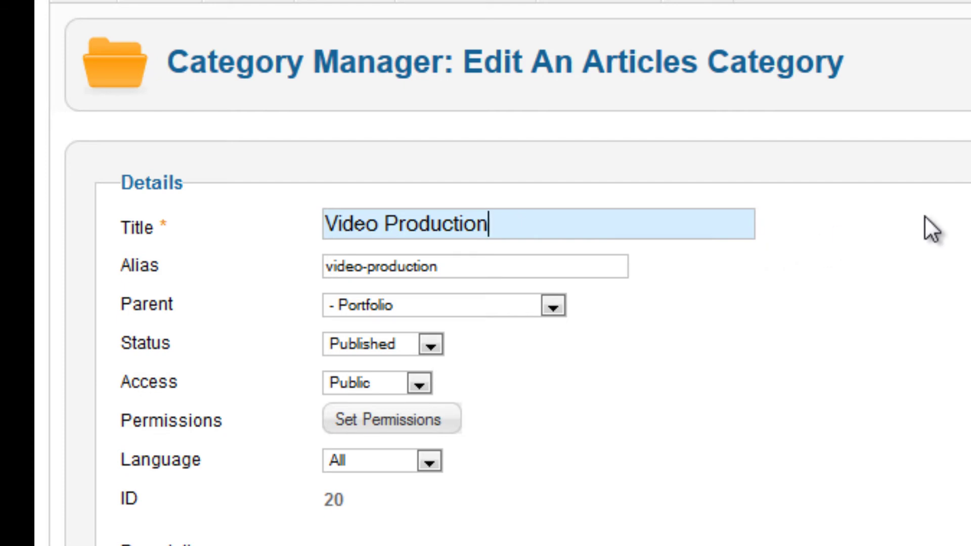
pyautogui.write('Samples')
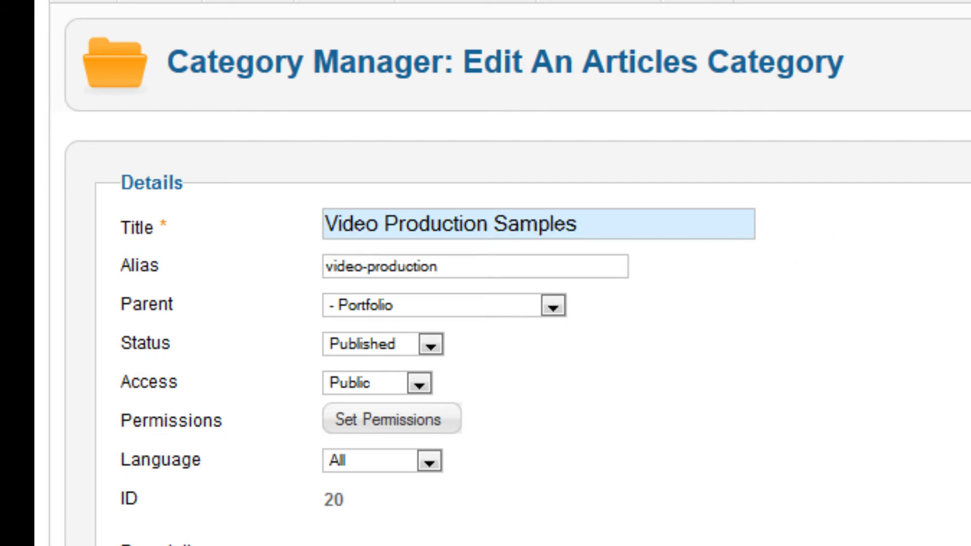
pyautogui.press('Return')
# - Remove the word Samples from the category title so it reads Video Production
pyautogui.press('BackSpace')
pyautogui.press('BackSpace')
pyautogui.press('BackSpace')
pyautogui.press('BackSpace')
pyautogui.press('BackSpace')
pyautogui.press('BackSpace')
pyautogui.press('BackSpace')
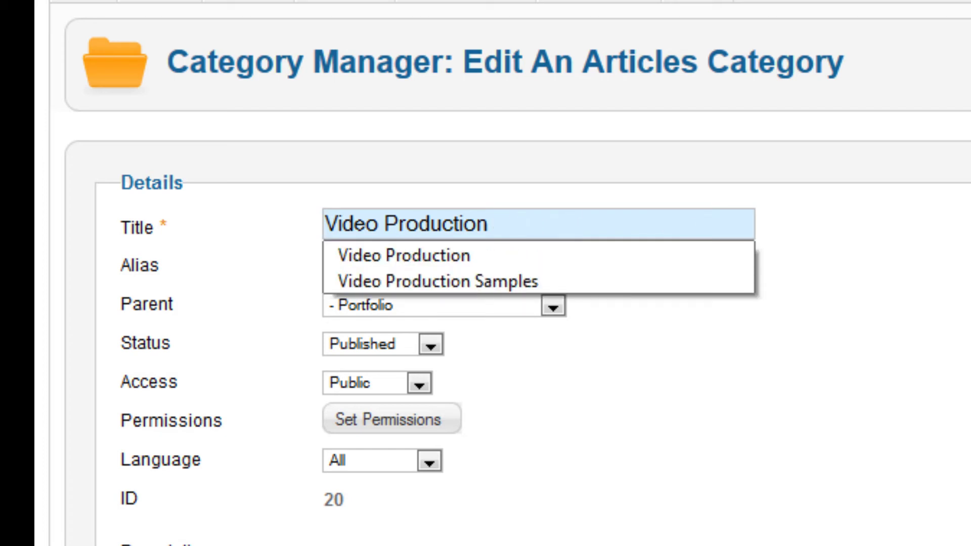
pyautogui.press('Escape')
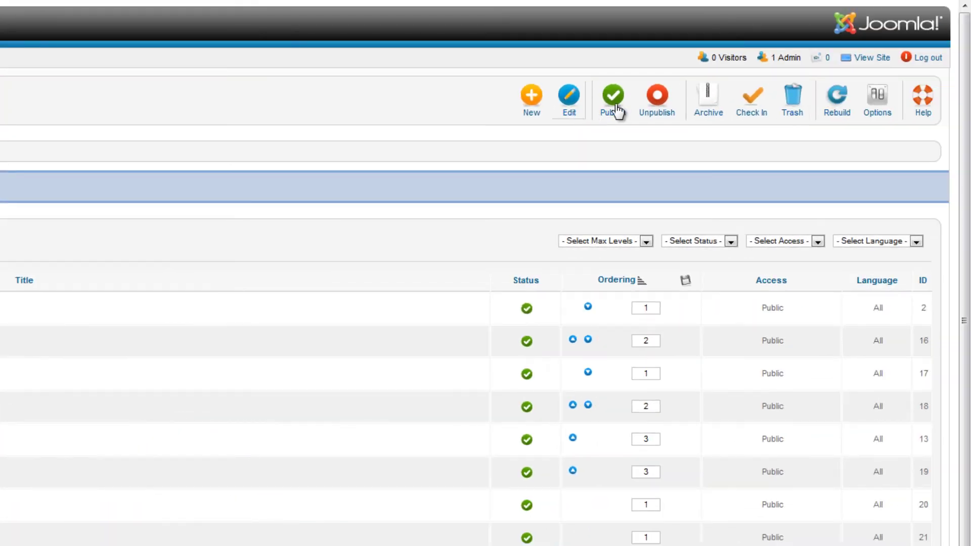
# - Create a category titled Educational with Video Production as its parent, and save it
pyautogui.click(531, 101)
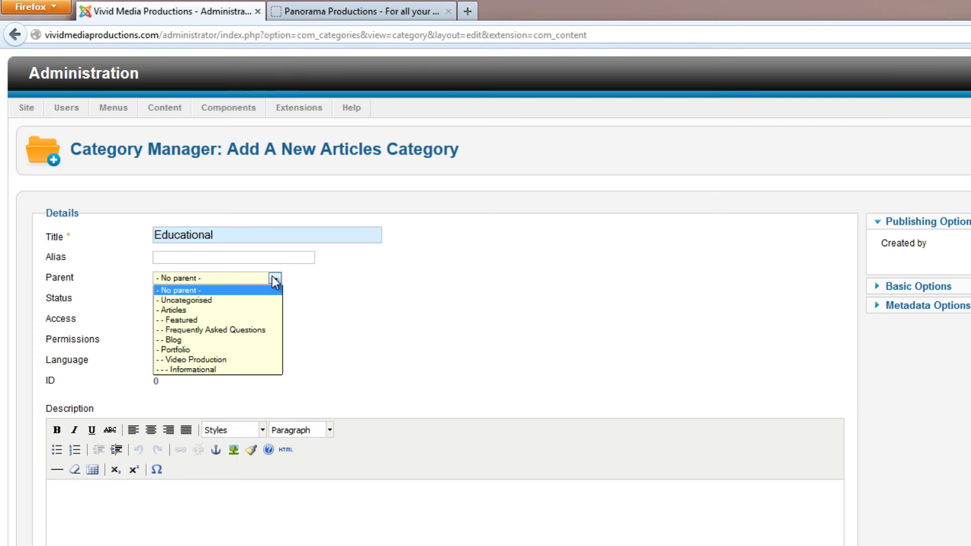
pyautogui.click(233, 360)
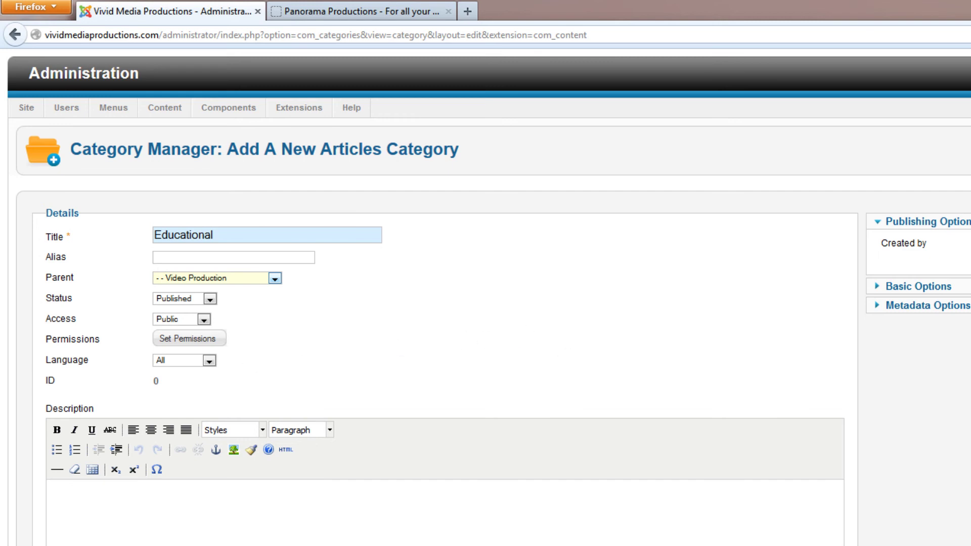
pyautogui.click(966, 152)
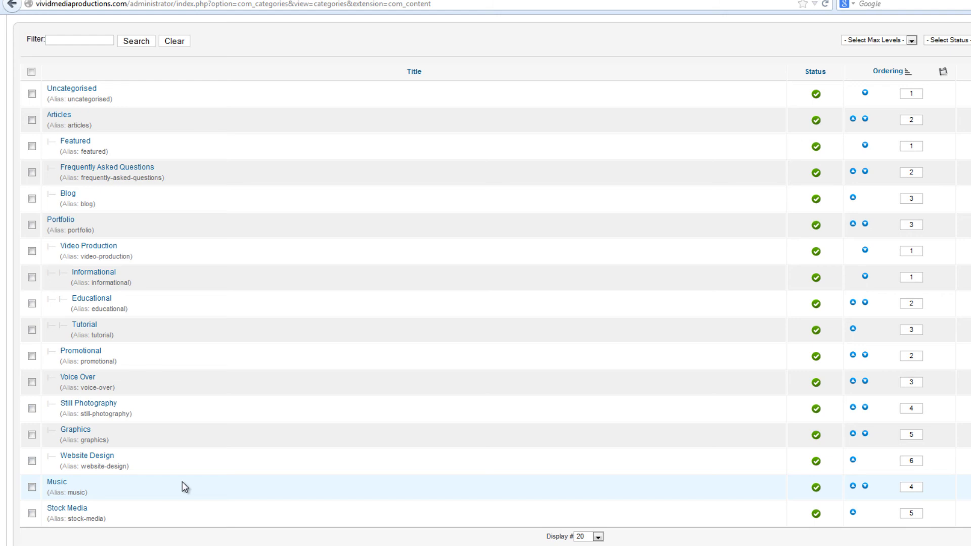
# - Change the parent of the Promotional category to Video Production and save the category
pyautogui.scroll(-2, 182, 482)
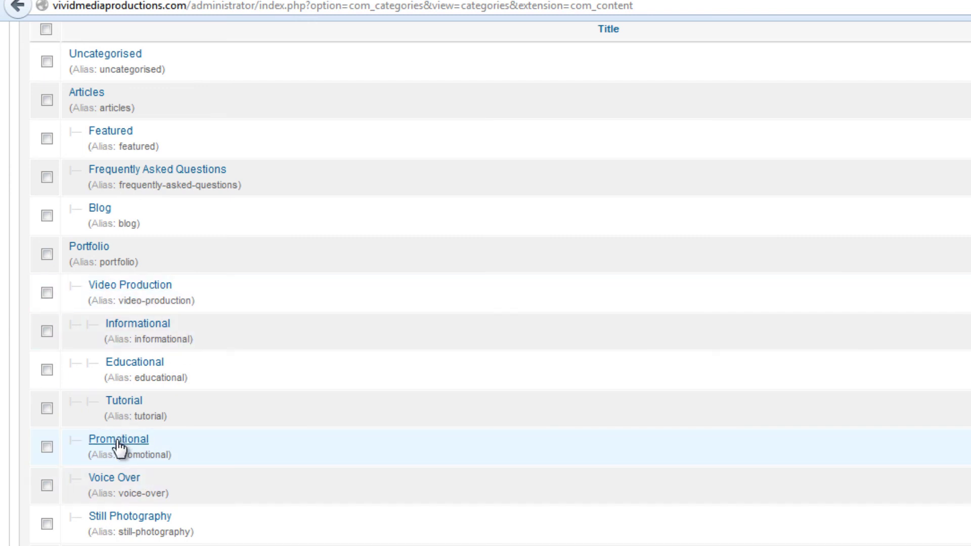
pyautogui.click(119, 443)
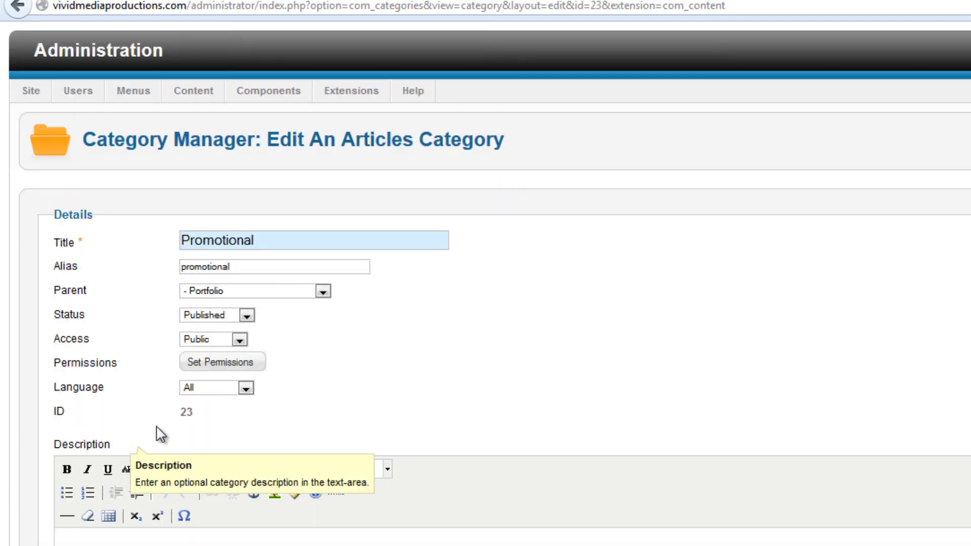
pyautogui.click(322, 291)
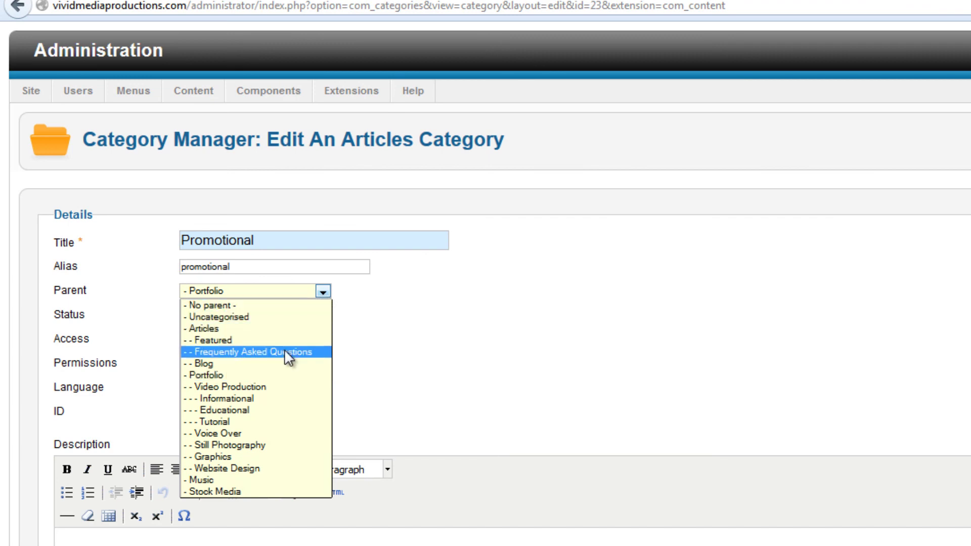
pyautogui.click(284, 386)
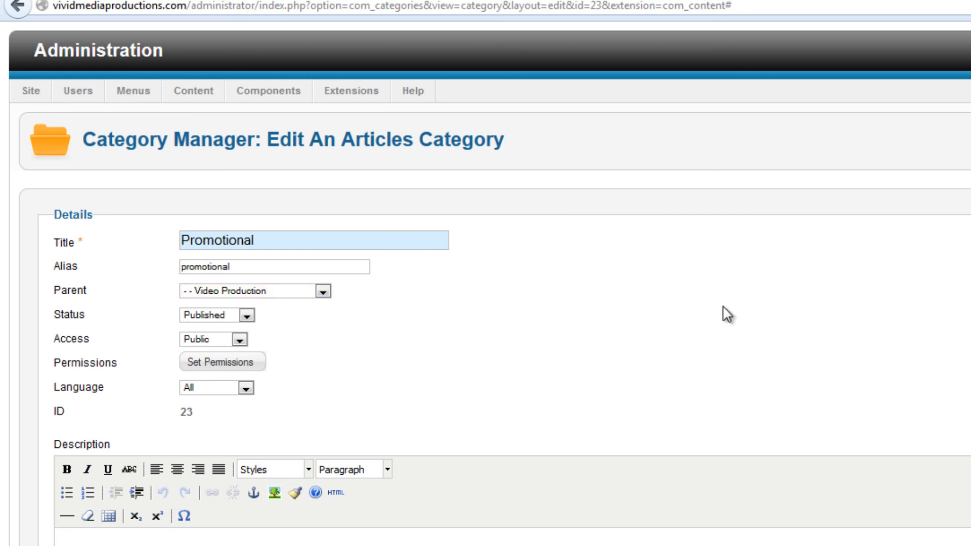
# - Open the Music category for editing and set its parent to Video Production
pyautogui.scroll(-3, 520, 498)
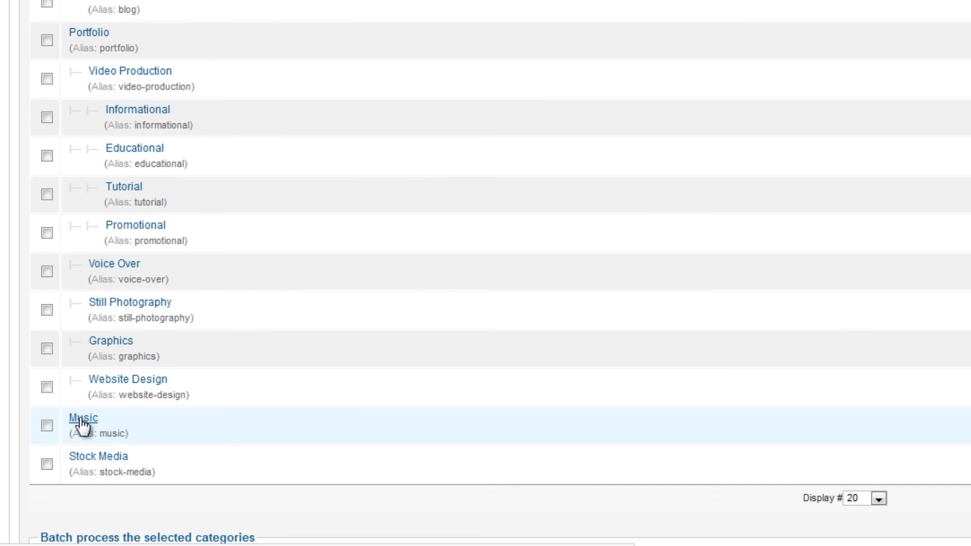
pyautogui.click(82, 421)
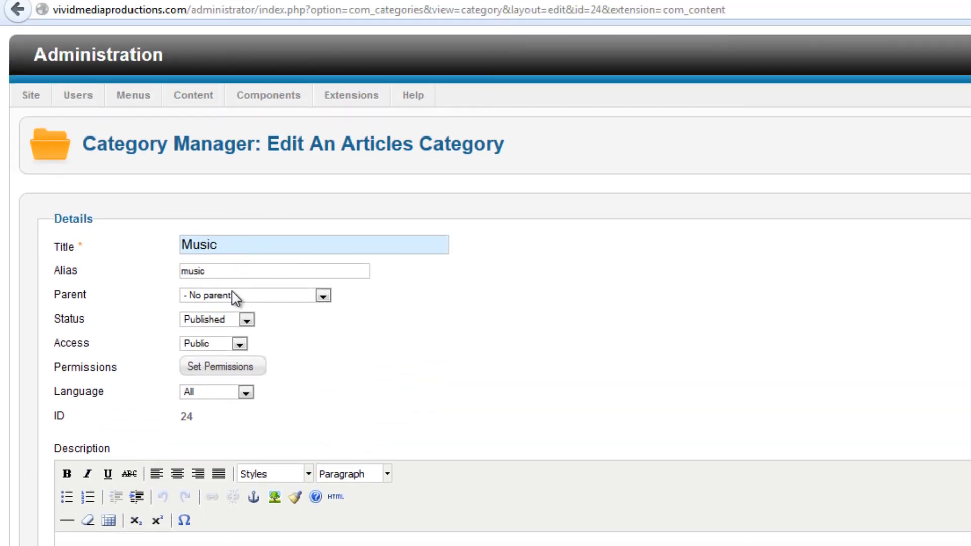
pyautogui.click(321, 296)
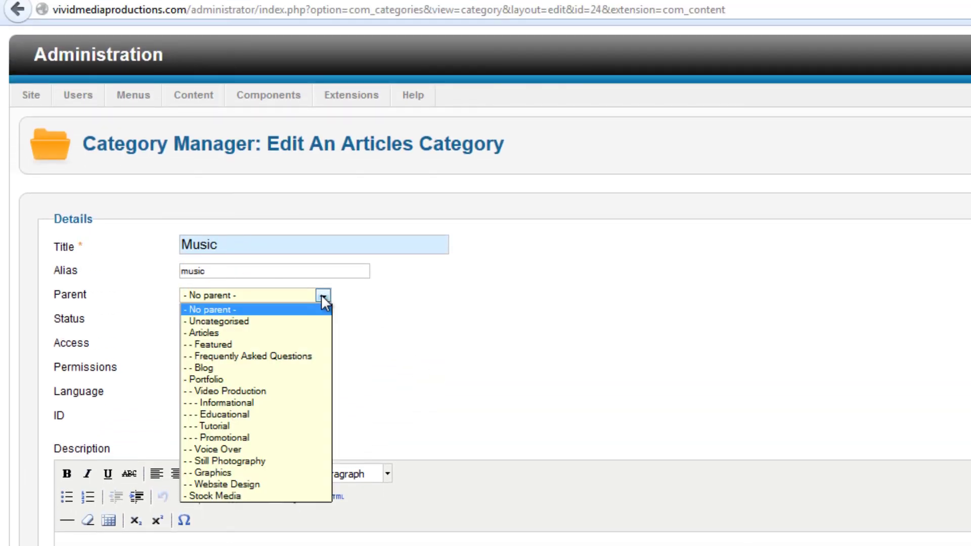
pyautogui.click(272, 392)
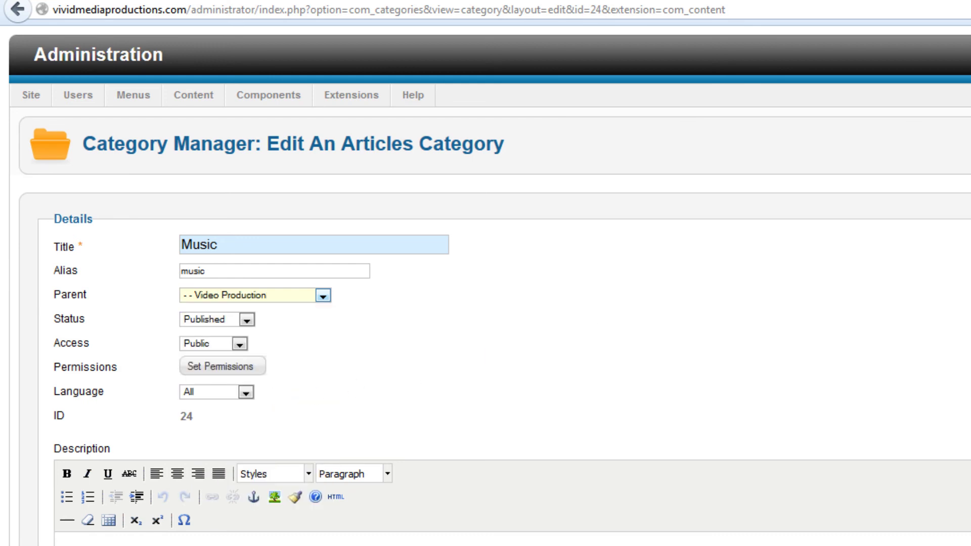